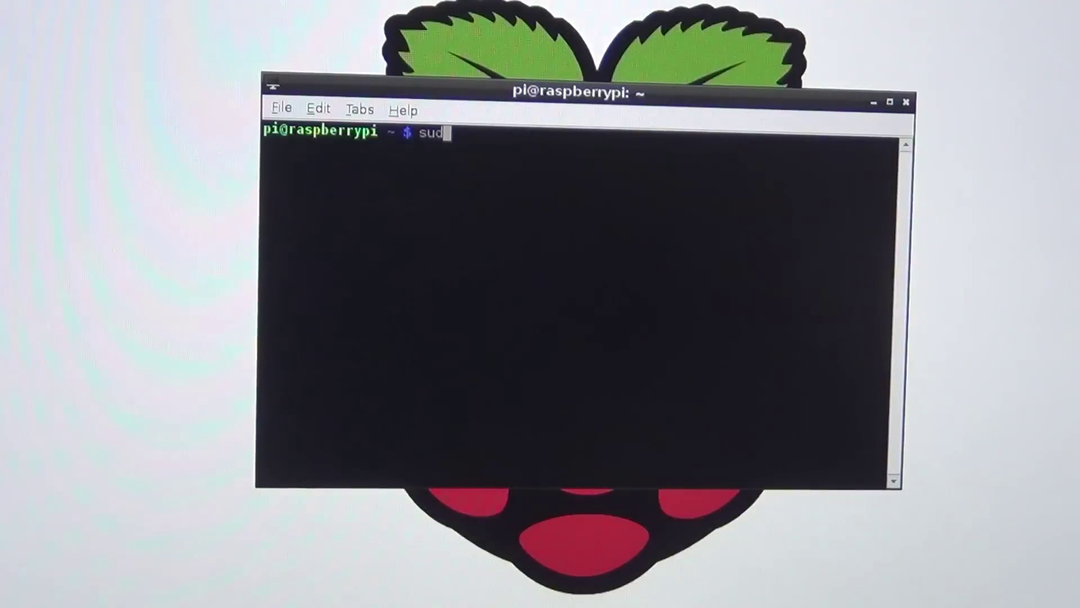
{"action": "type", "text": "apt-get install "}
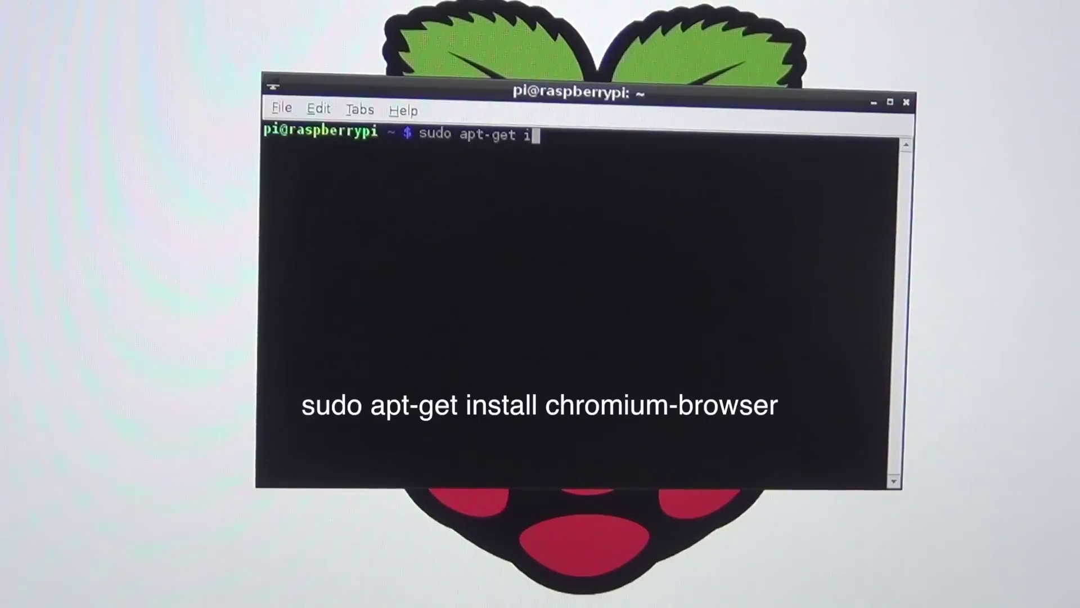
{"action": "type", "text": "chromium-browser"}
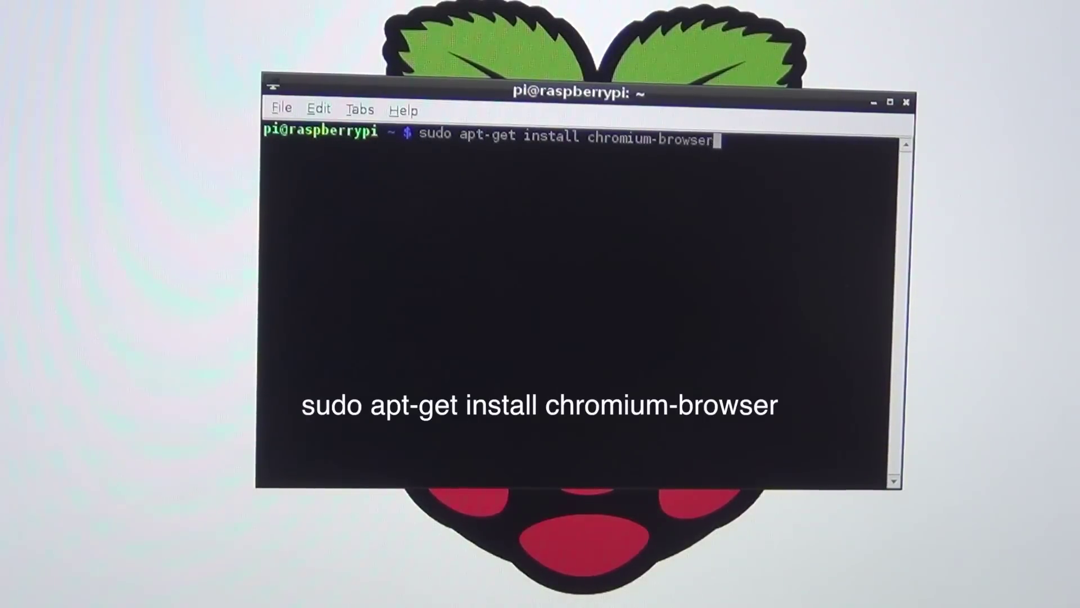
Run 'sudo apt-get install chromium-browser' in LXTerminal to install Chromium.
{"action": "key", "text": "Return"}
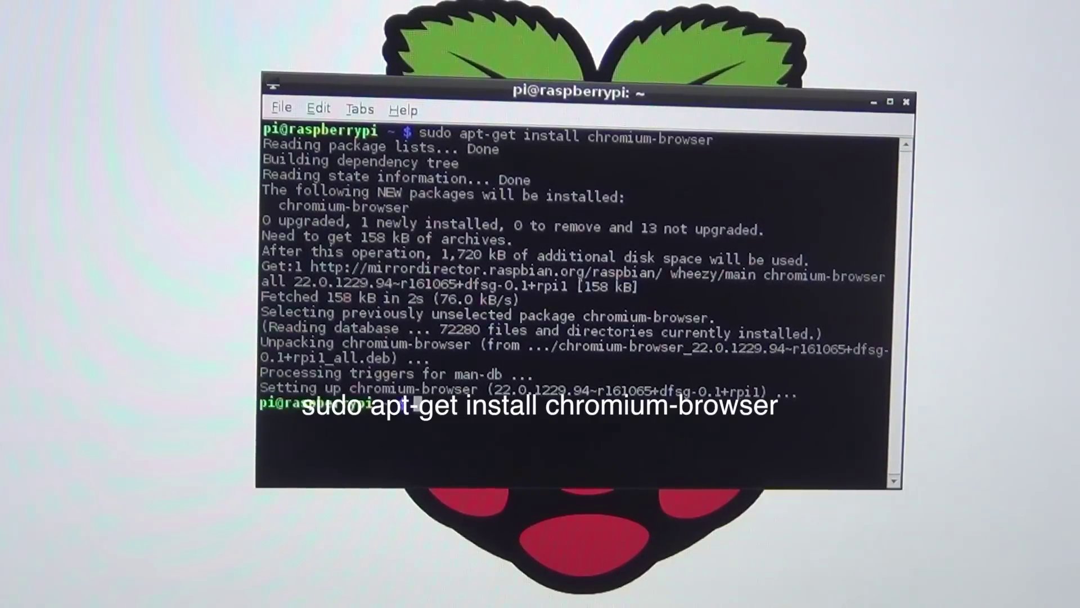
{"action": "mouse_move", "coordinate": [365, 347]}
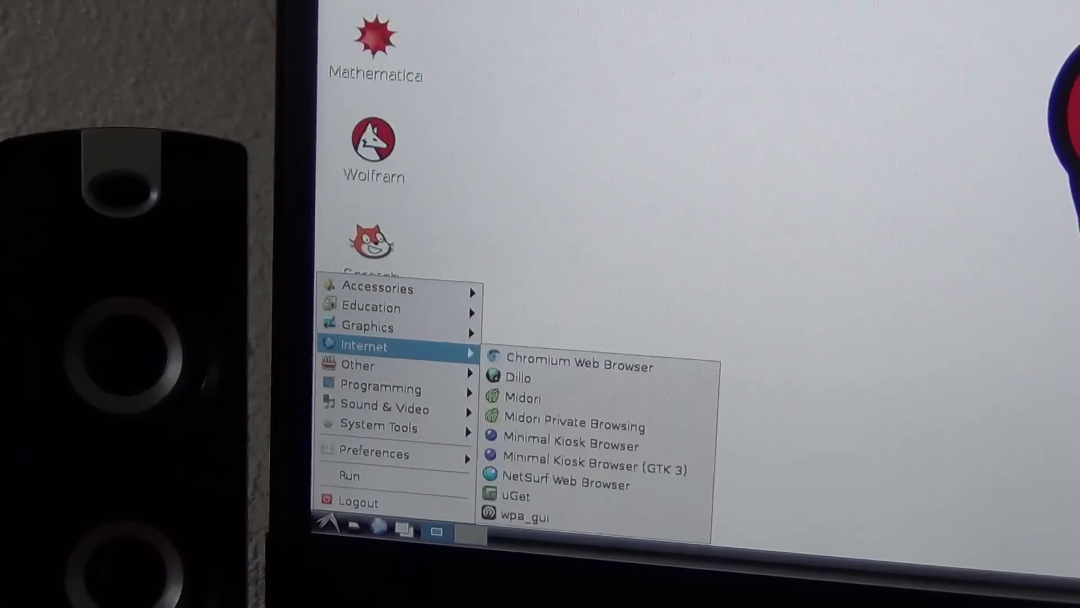
Launch Chromium Web Browser from the Internet menu.
{"action": "left_click", "coordinate": [540, 361]}
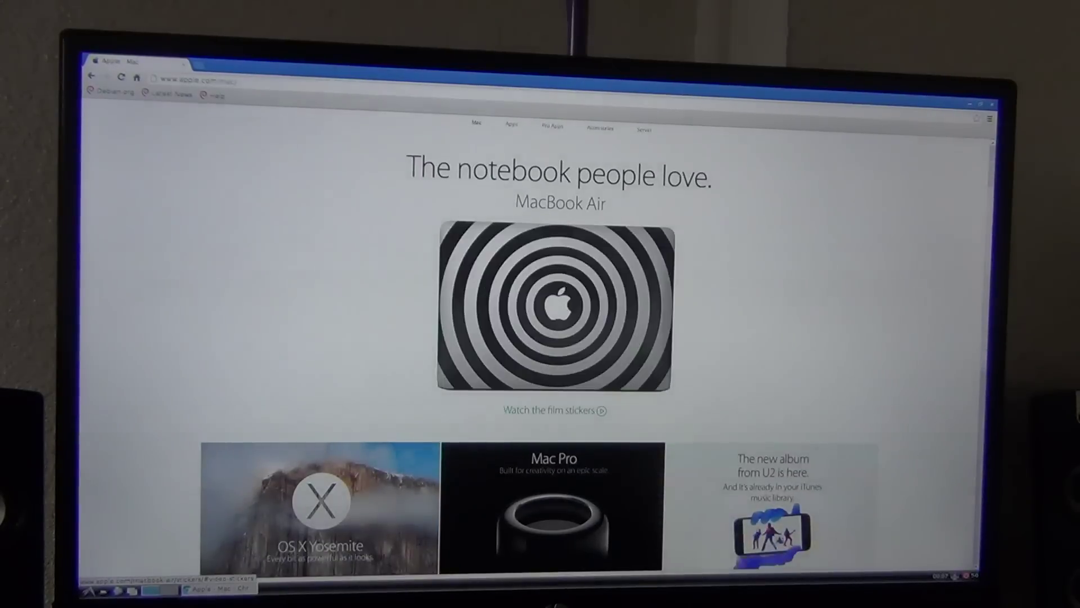
{"action": "scroll", "coordinate": [589, 295], "scroll_direction": "down", "scroll_amount": 5}
{"action": "scroll", "coordinate": [628, 247], "scroll_direction": "down", "scroll_amount": 3}
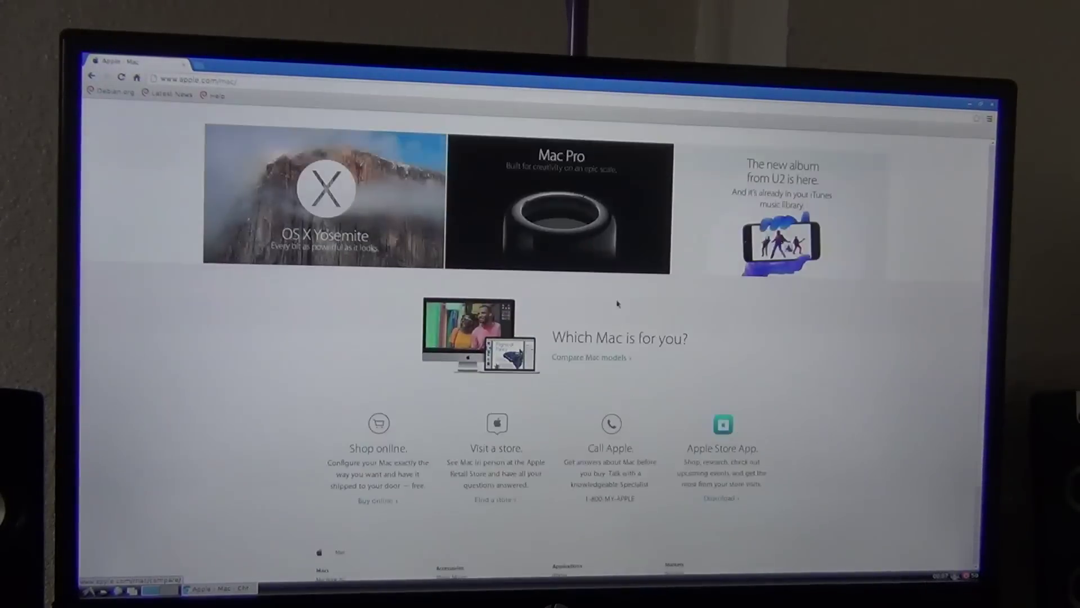
{"action": "scroll", "coordinate": [628, 247], "scroll_direction": "up", "scroll_amount": 3}
{"action": "scroll", "coordinate": [628, 247], "scroll_direction": "up", "scroll_amount": 5}
{"action": "scroll", "coordinate": [637, 203], "scroll_direction": "down", "scroll_amount": 3}
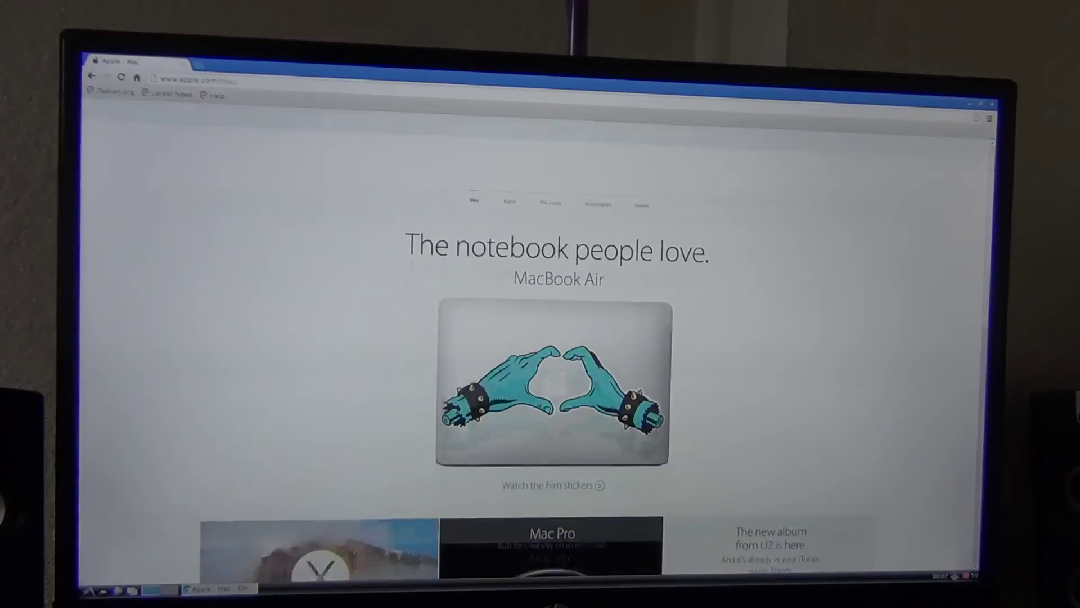
{"action": "scroll", "coordinate": [642, 183], "scroll_direction": "up", "scroll_amount": 3}
{"action": "scroll", "coordinate": [642, 184], "scroll_direction": "down", "scroll_amount": 3}
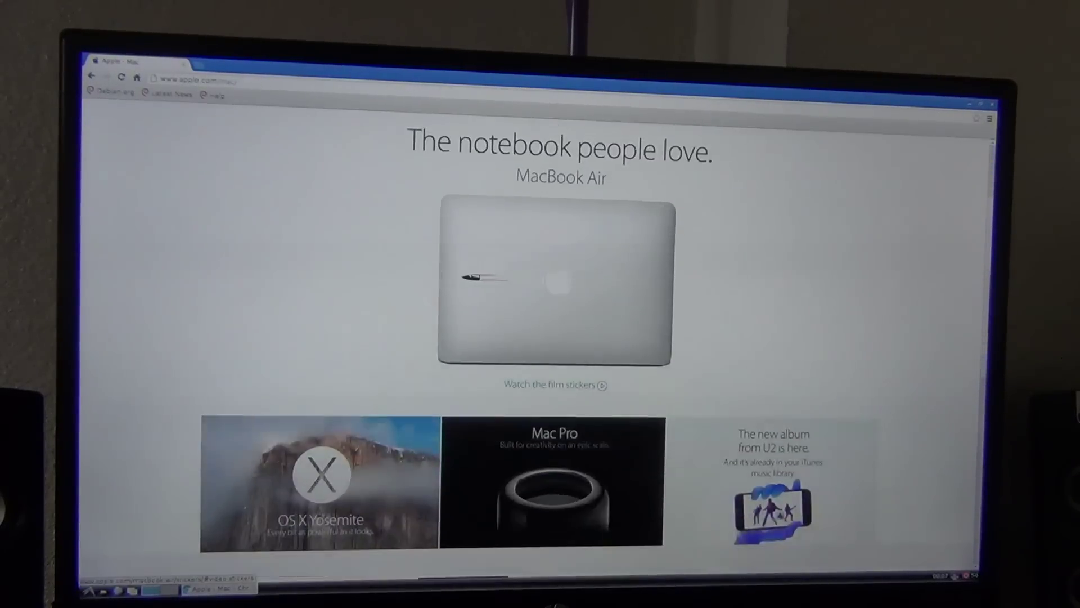
Go back to Google and run the search for 'obama'.
{"action": "key", "text": "alt+Left"}
{"action": "left_click", "coordinate": [499, 266]}
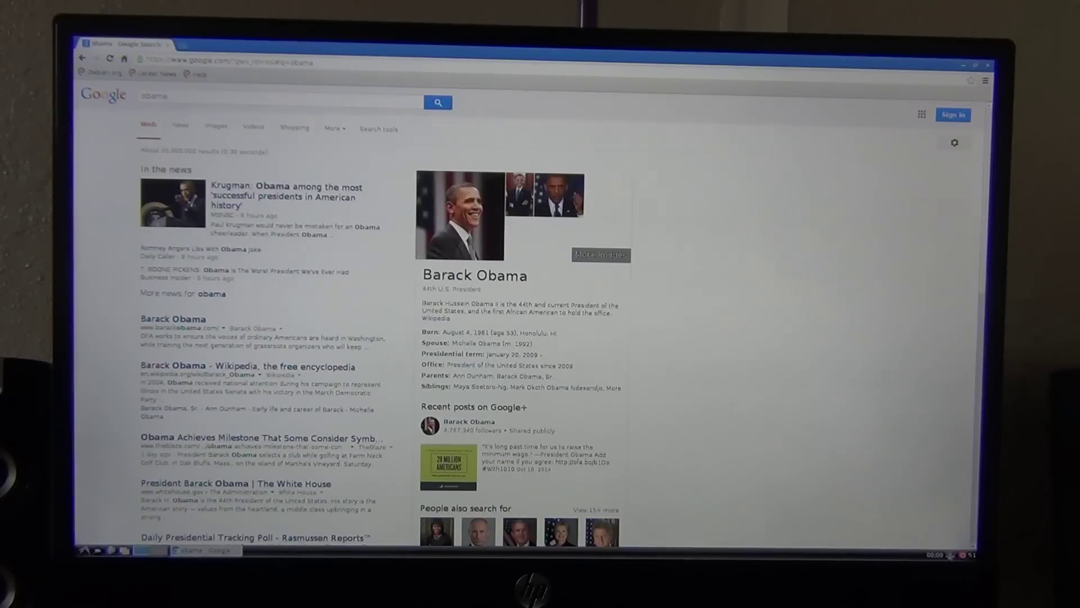
Open the Barack Obama Wikipedia article from the Google results.
{"action": "left_click", "coordinate": [435, 317]}
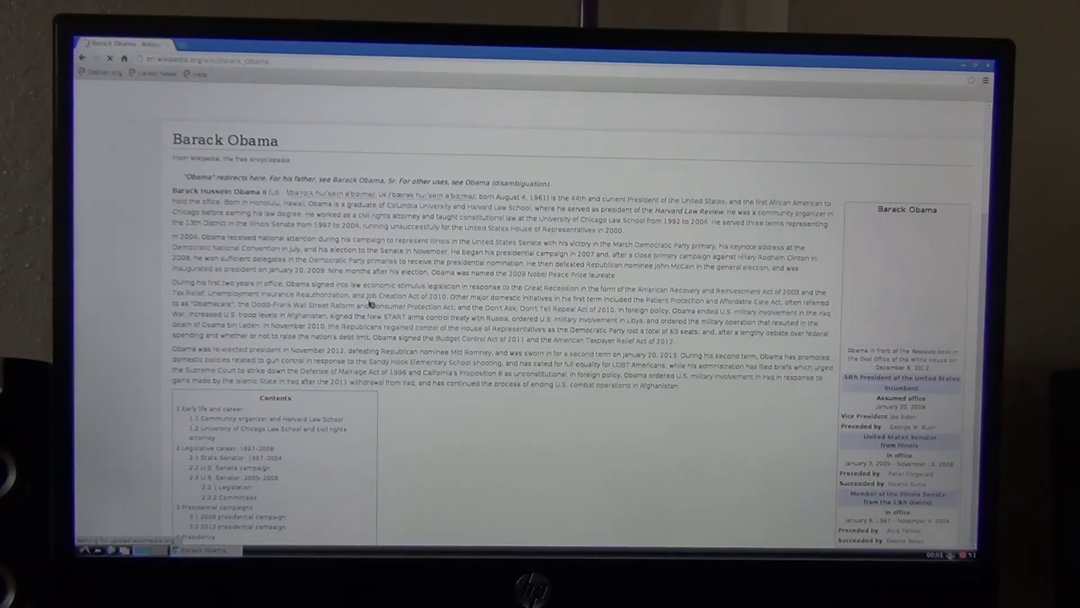
{"action": "scroll", "coordinate": [371, 302], "scroll_direction": "down", "scroll_amount": 1}
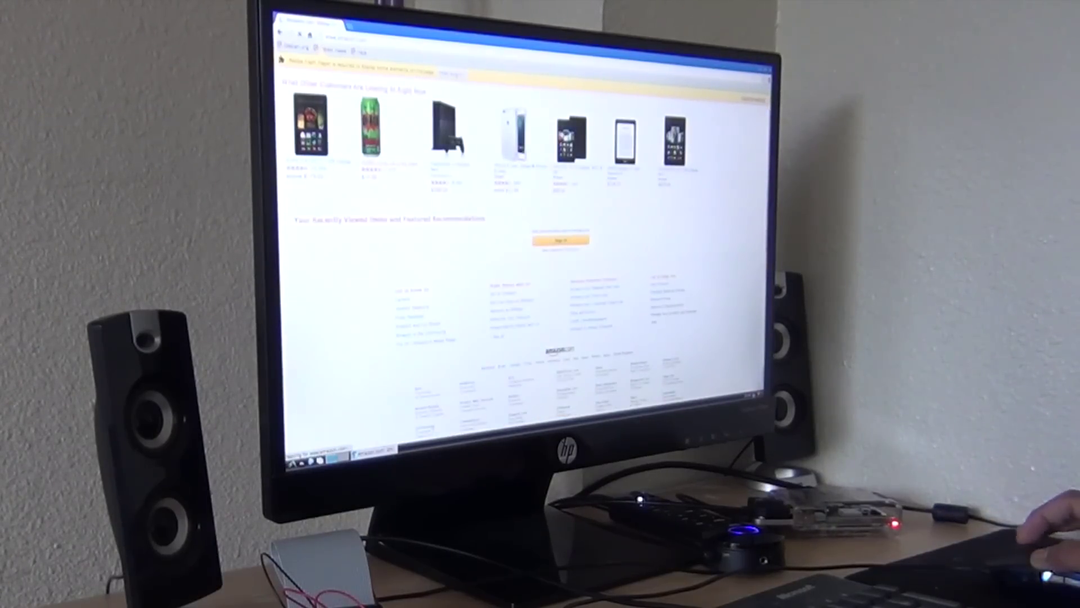
{"action": "scroll", "coordinate": [523, 253], "scroll_direction": "up", "scroll_amount": 1}
{"action": "scroll", "coordinate": [523, 253], "scroll_direction": "up", "scroll_amount": 2}
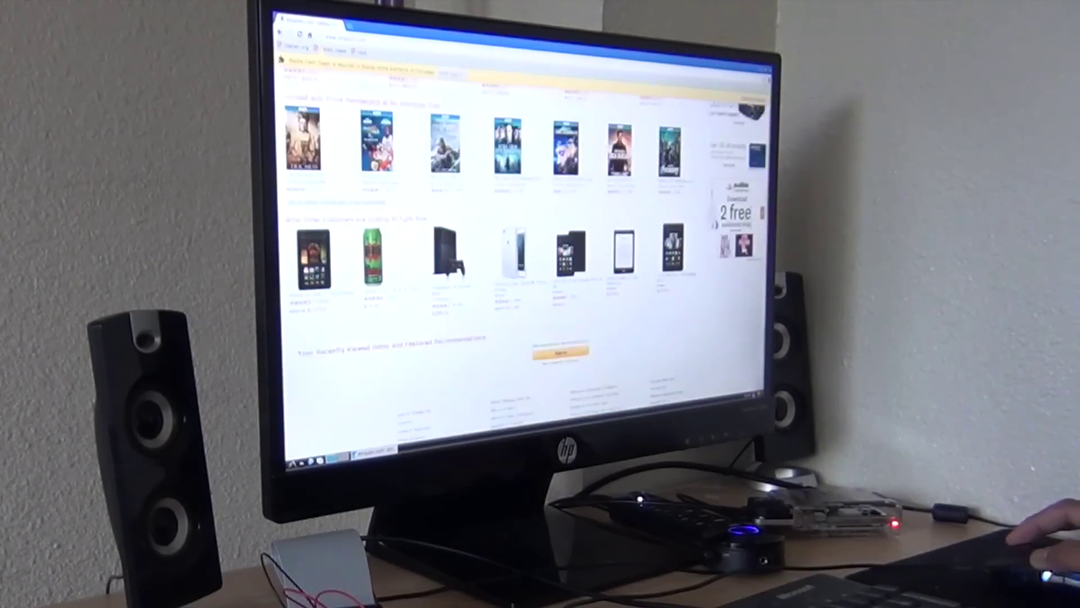
{"action": "scroll", "coordinate": [524, 253], "scroll_direction": "up", "scroll_amount": 2}
{"action": "scroll", "coordinate": [523, 254], "scroll_direction": "up", "scroll_amount": 3}
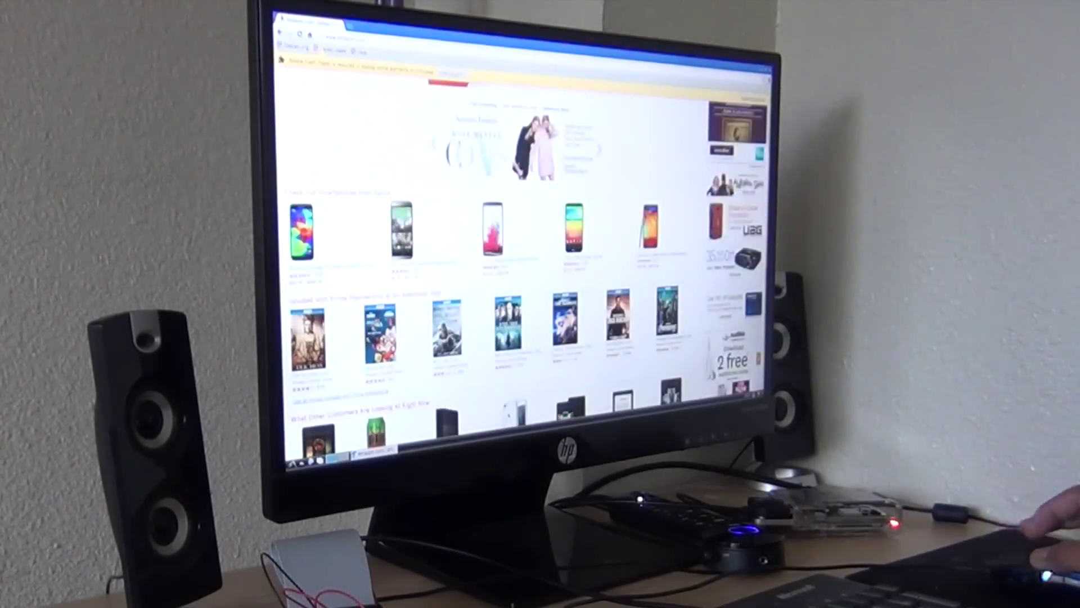
{"action": "scroll", "coordinate": [524, 253], "scroll_direction": "up", "scroll_amount": 1}
{"action": "scroll", "coordinate": [524, 254], "scroll_direction": "up", "scroll_amount": 2}
{"action": "scroll", "coordinate": [524, 253], "scroll_direction": "down", "scroll_amount": 1}
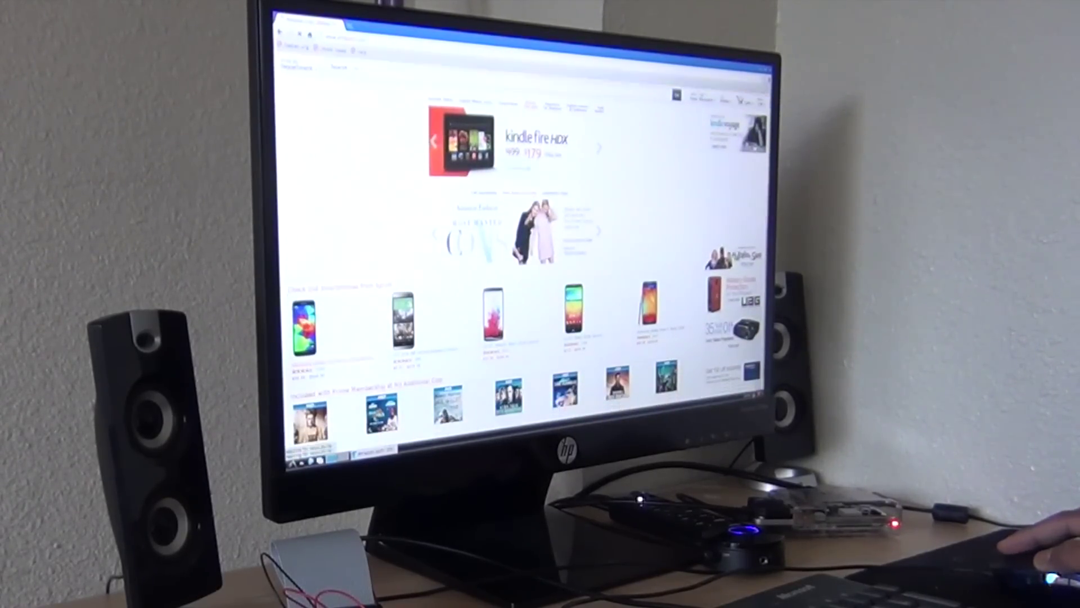
Open the Samsung Galaxy S5 product page from Amazon's phones row.
{"action": "left_click", "coordinate": [310, 369]}
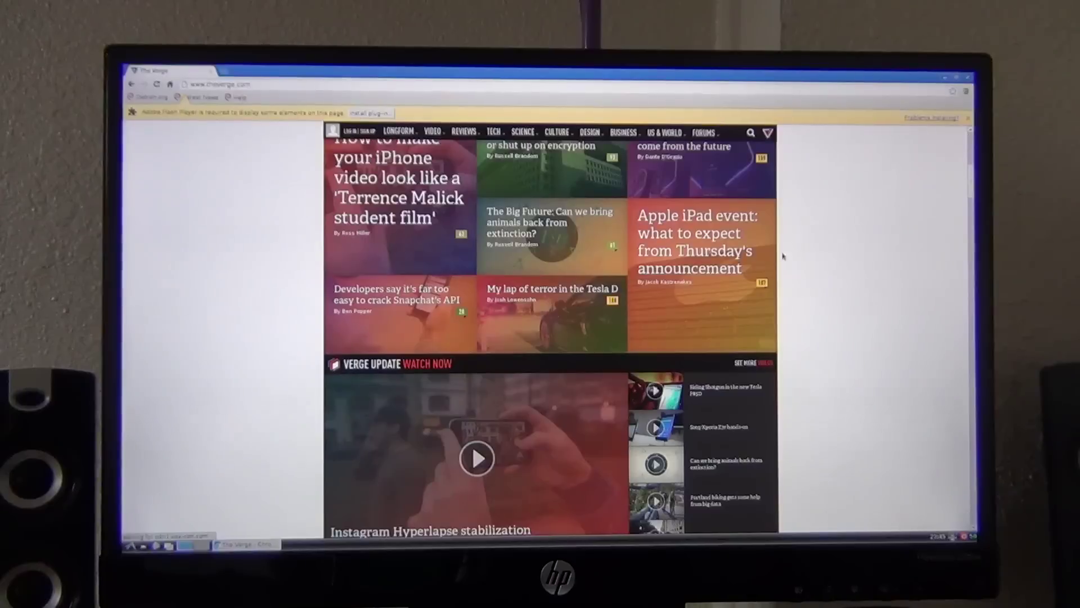
{"action": "scroll", "coordinate": [549, 338], "scroll_direction": "down", "scroll_amount": 1}
{"action": "scroll", "coordinate": [548, 338], "scroll_direction": "down", "scroll_amount": 1}
{"action": "scroll", "coordinate": [548, 337], "scroll_direction": "down", "scroll_amount": 1}
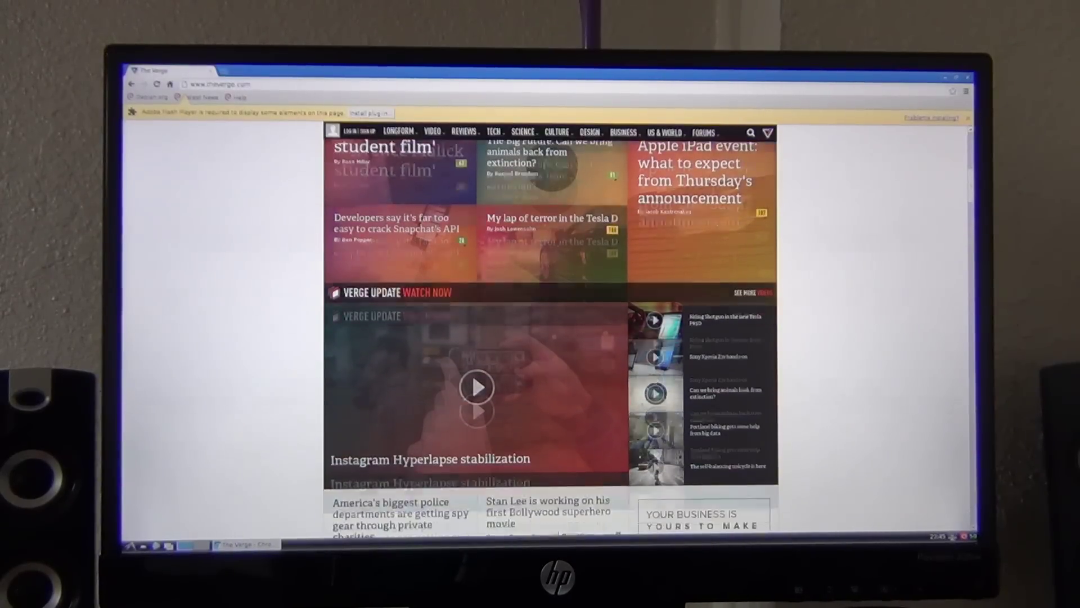
{"action": "scroll", "coordinate": [549, 338], "scroll_direction": "down", "scroll_amount": 1}
{"action": "scroll", "coordinate": [549, 338], "scroll_direction": "down", "scroll_amount": 1}
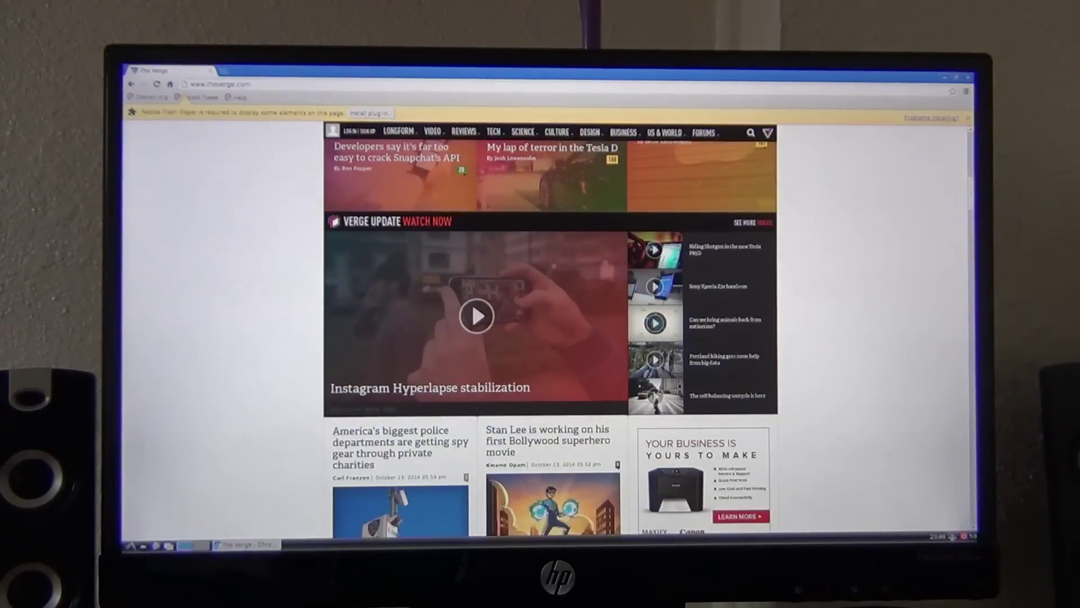
{"action": "scroll", "coordinate": [781, 253], "scroll_direction": "down", "scroll_amount": 3}
{"action": "scroll", "coordinate": [785, 256], "scroll_direction": "down", "scroll_amount": 3}
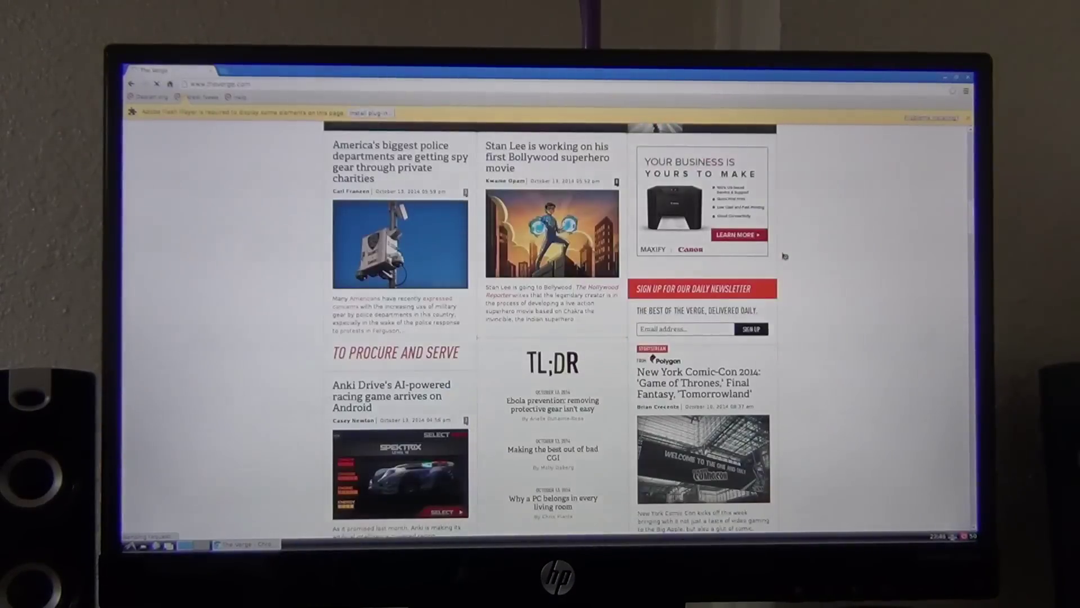
{"action": "scroll", "coordinate": [785, 256], "scroll_direction": "down", "scroll_amount": 3}
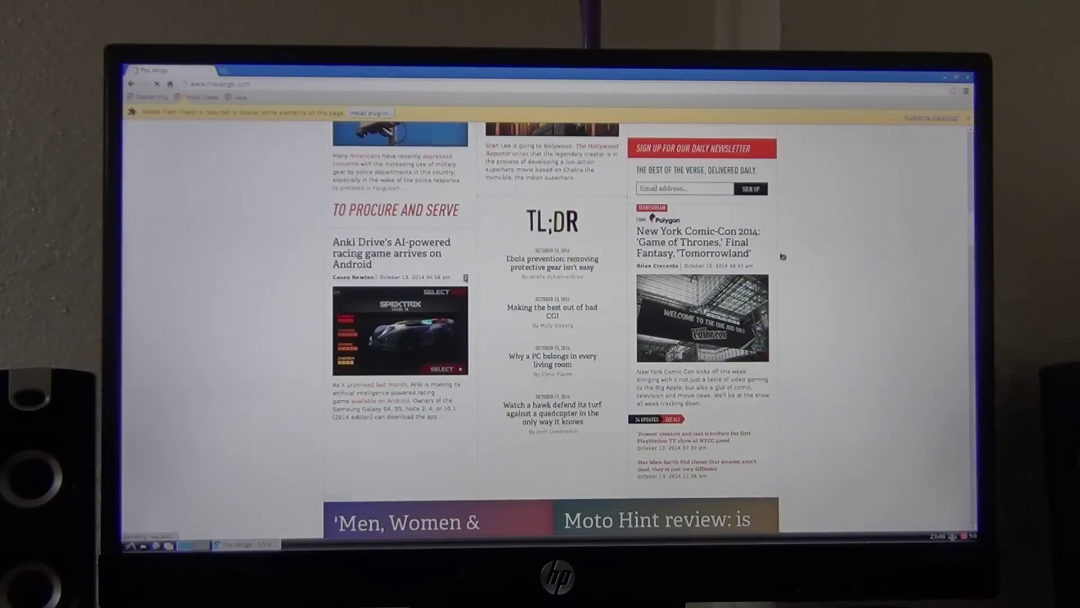
{"action": "scroll", "coordinate": [783, 256], "scroll_direction": "down", "scroll_amount": 1}
{"action": "scroll", "coordinate": [780, 255], "scroll_direction": "down", "scroll_amount": 2}
{"action": "scroll", "coordinate": [781, 255], "scroll_direction": "down", "scroll_amount": 1}
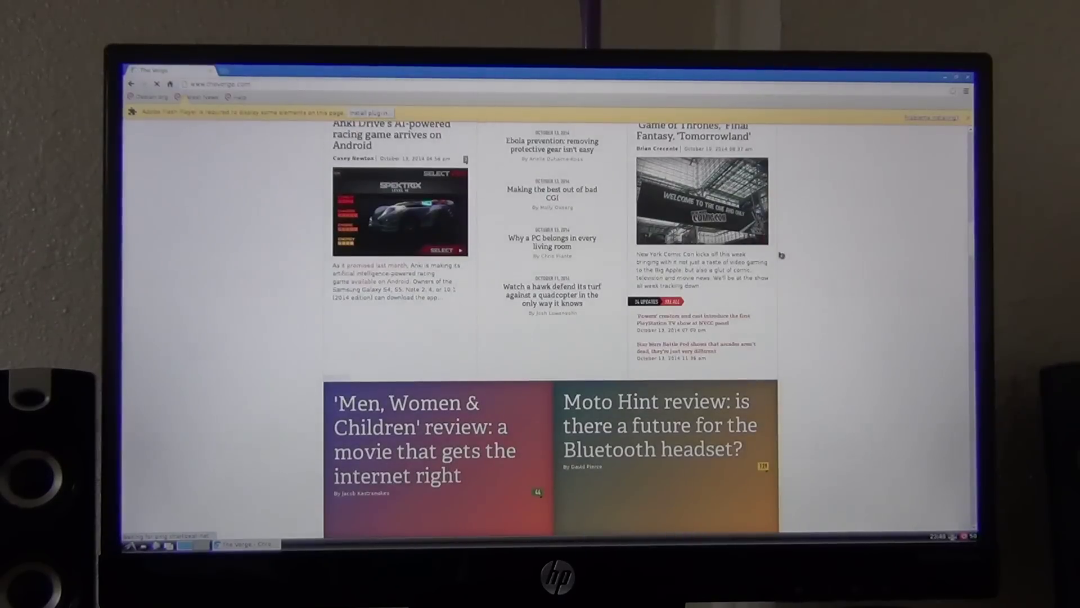
{"action": "scroll", "coordinate": [782, 255], "scroll_direction": "down", "scroll_amount": 1}
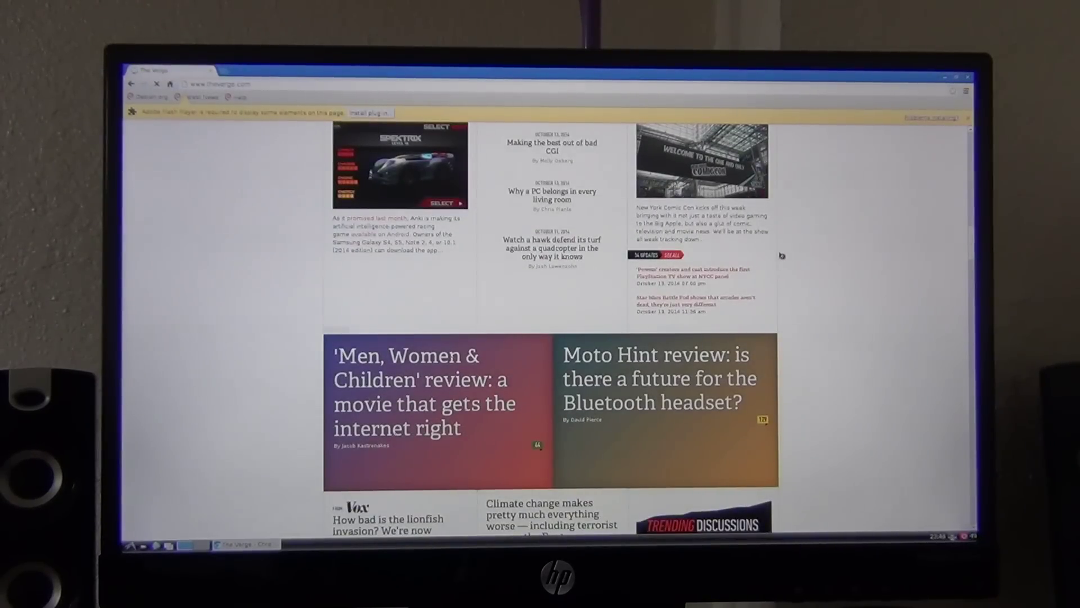